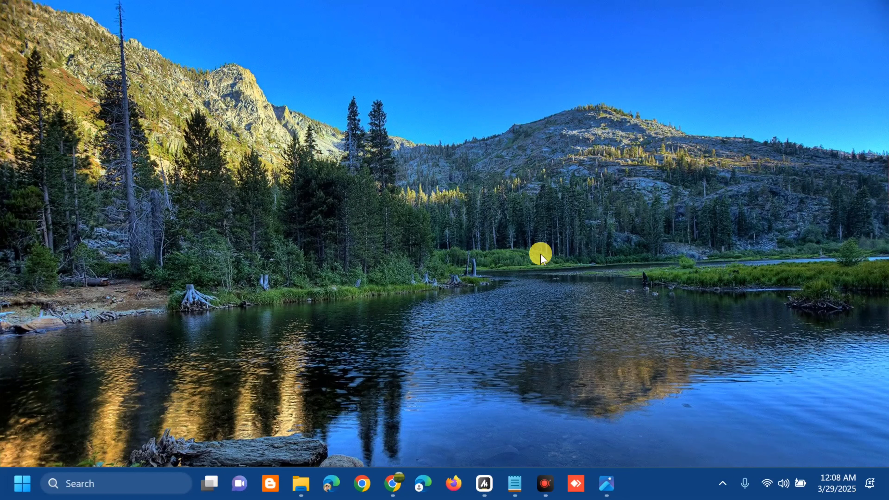
# - Search Windows for gpedit.msc and open the Local Group Policy Editor
pyautogui.click(20, 478)
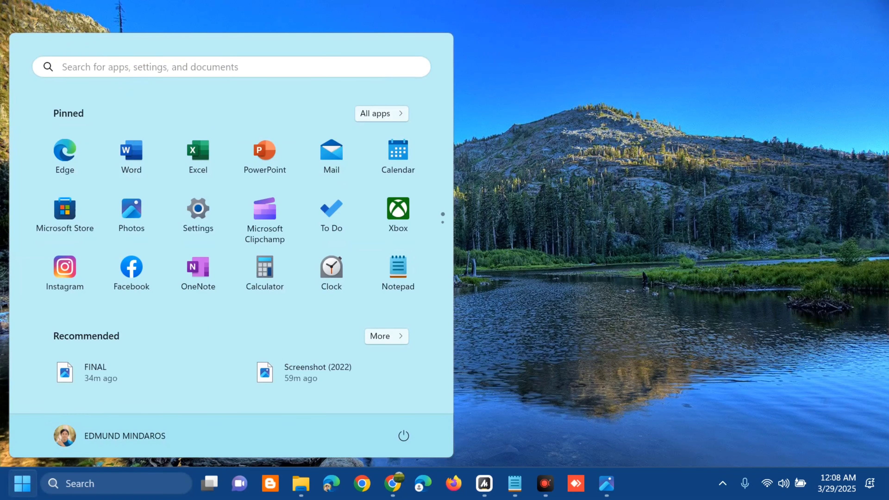
pyautogui.click(142, 67)
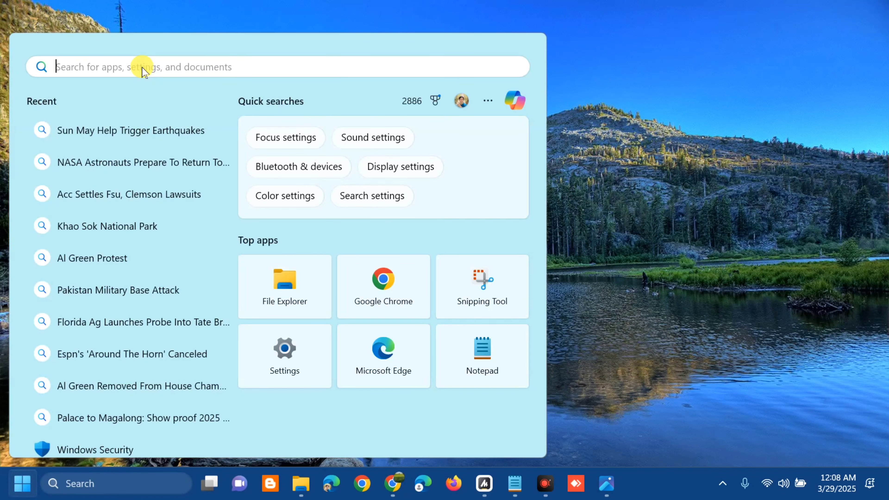
pyautogui.write('gp')
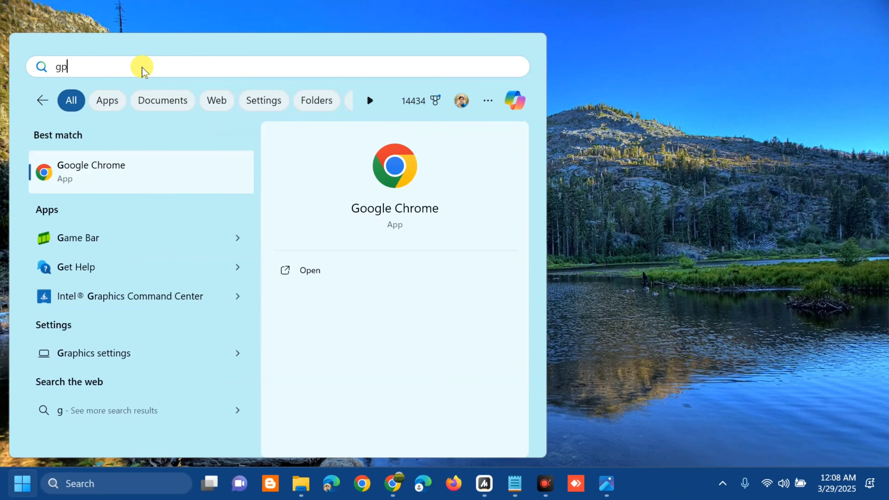
pyautogui.write('edit.msc')
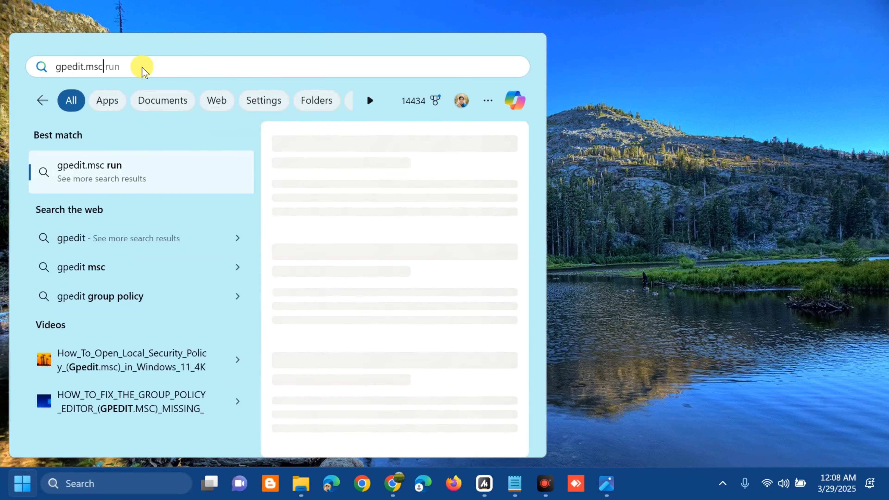
pyautogui.click(310, 311)
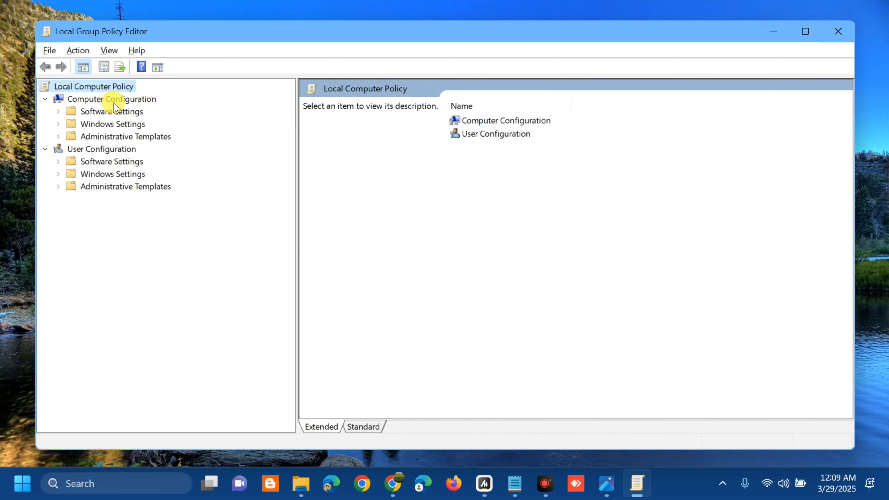
# - Open Fixed Data Drives under Computer Configuration > Administrative Templates > Windows Components > BitLocker Drive Encryption
pyautogui.doubleClick(117, 136)
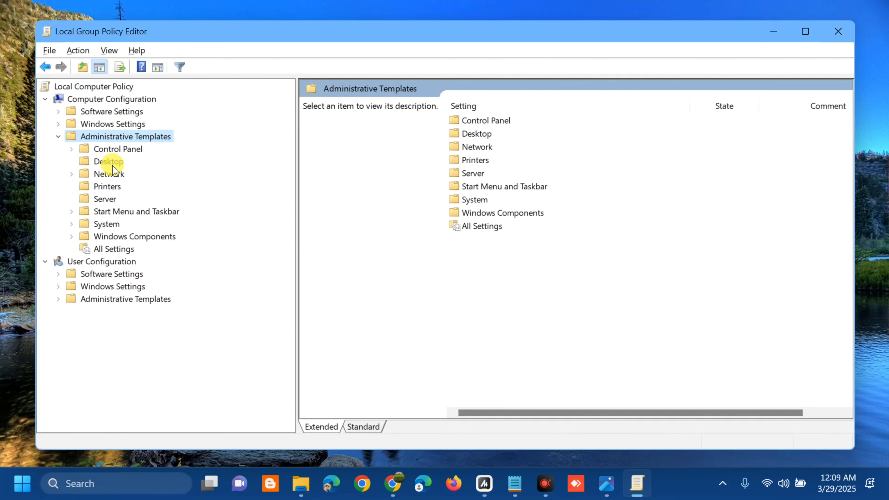
pyautogui.doubleClick(131, 237)
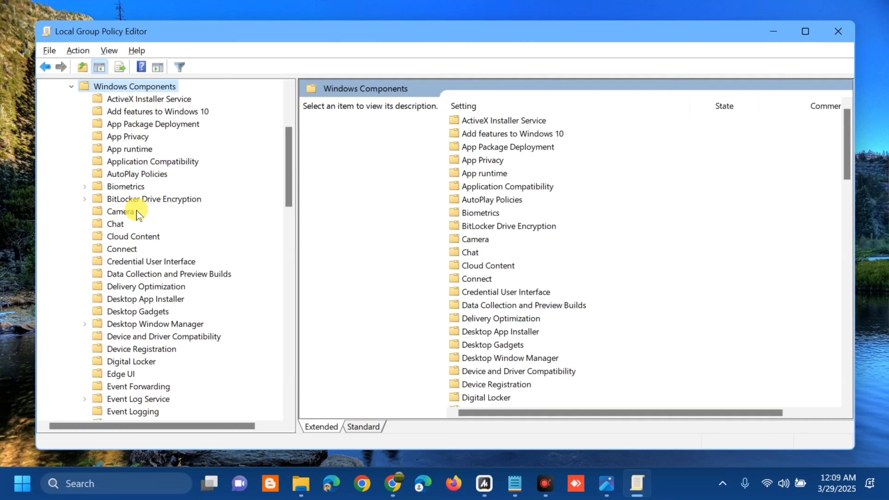
pyautogui.click(150, 200)
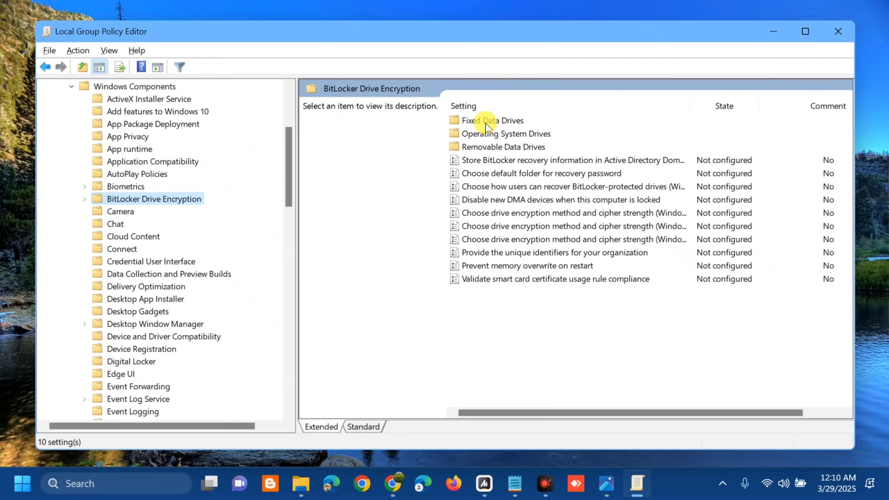
pyautogui.click(492, 123)
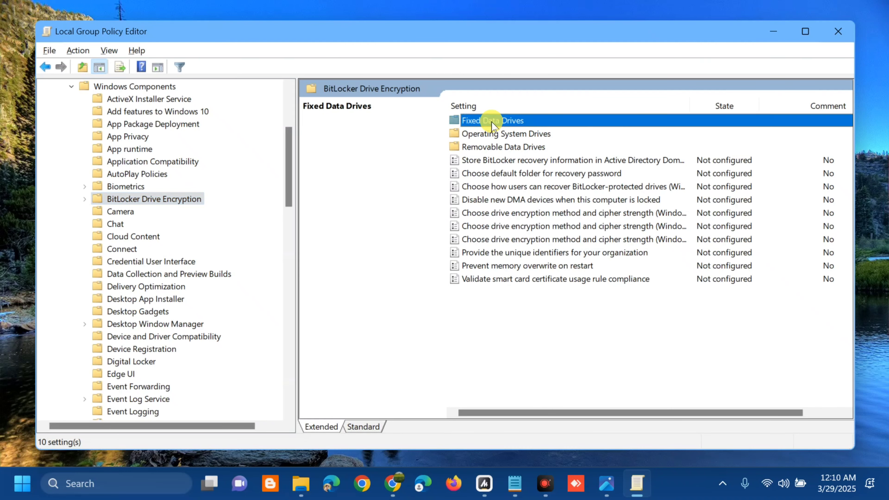
pyautogui.doubleClick(491, 122)
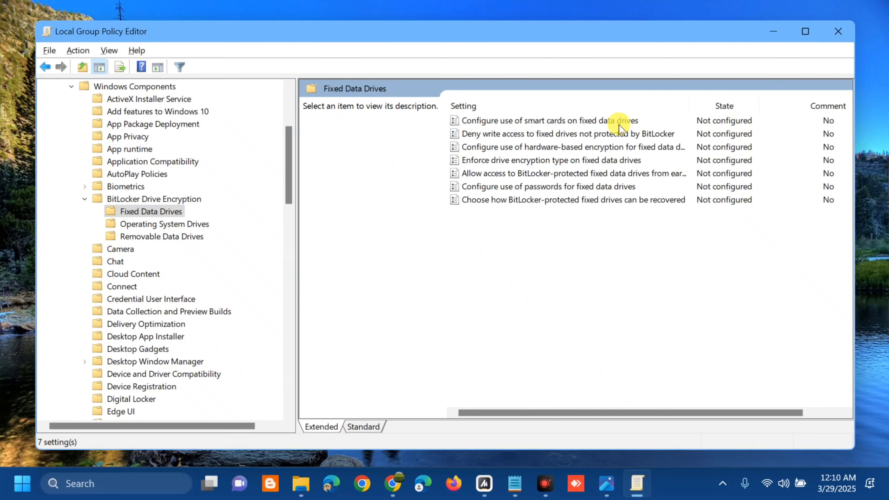
# - Open the "Configure use of smart cards on fixed data drives" policy and accept it as Not Configured
pyautogui.click(548, 121)
pyautogui.doubleClick(547, 121)
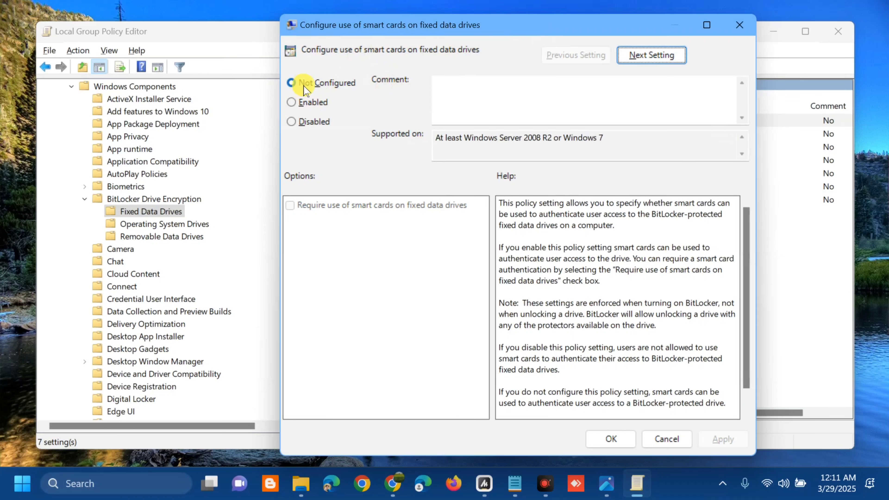
pyautogui.click(610, 438)
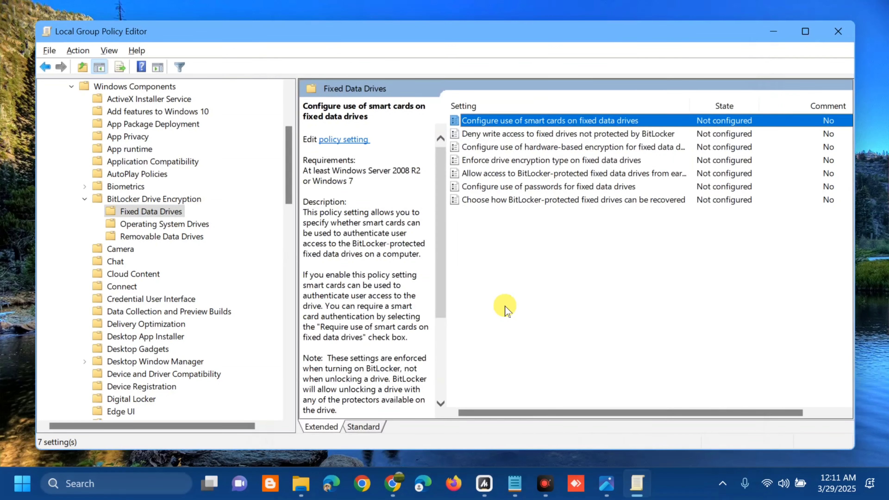
# - Review the policy states under Operating System Drives and Removable Data Drives, and close the Local Group Policy Editor
pyautogui.click(163, 227)
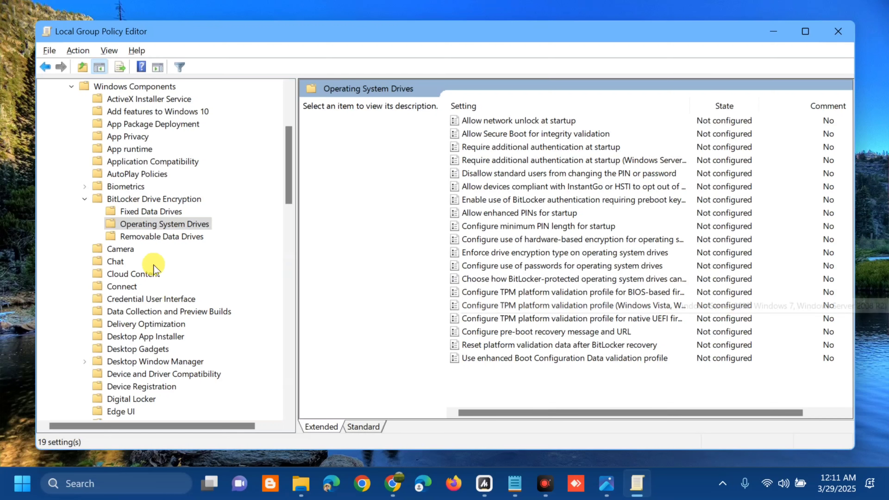
pyautogui.click(166, 240)
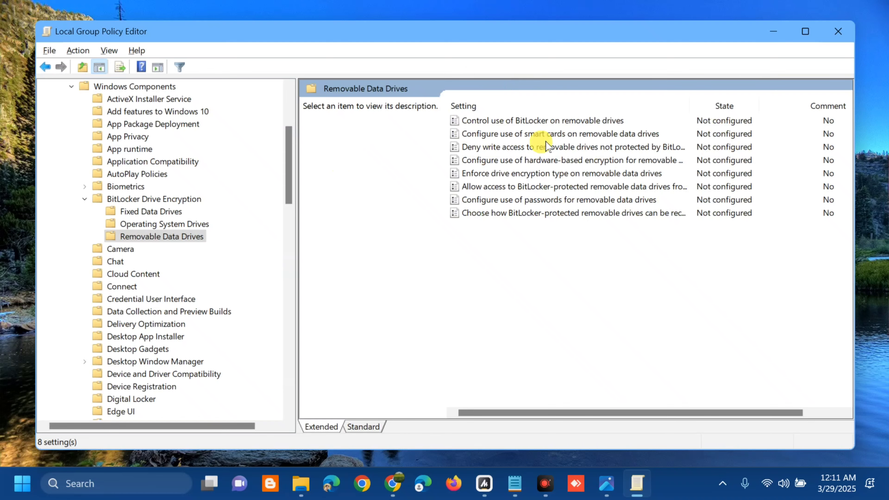
pyautogui.click(839, 31)
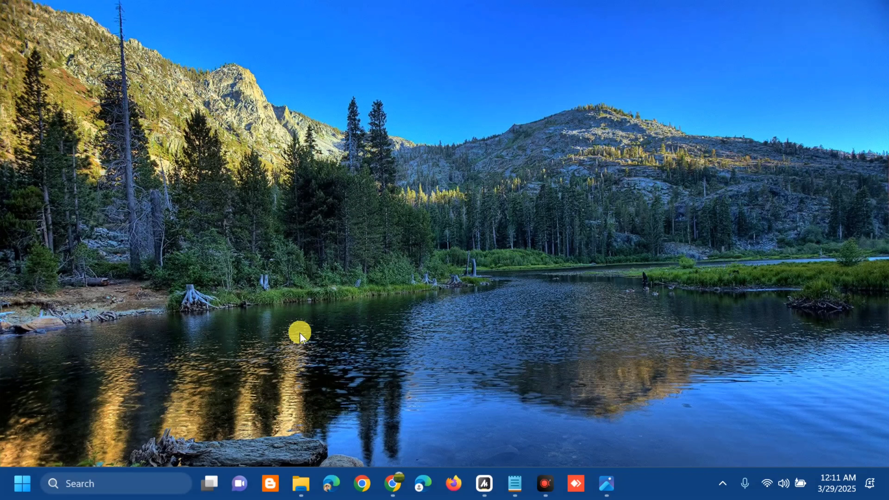
# - Search Windows for the Registry Editor, run it as administrator and allow it to make changes
pyautogui.click(20, 476)
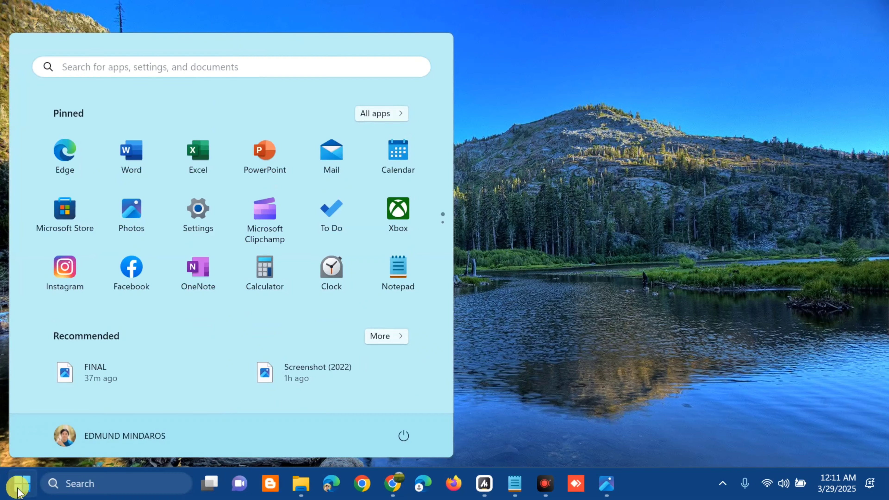
pyautogui.click(153, 62)
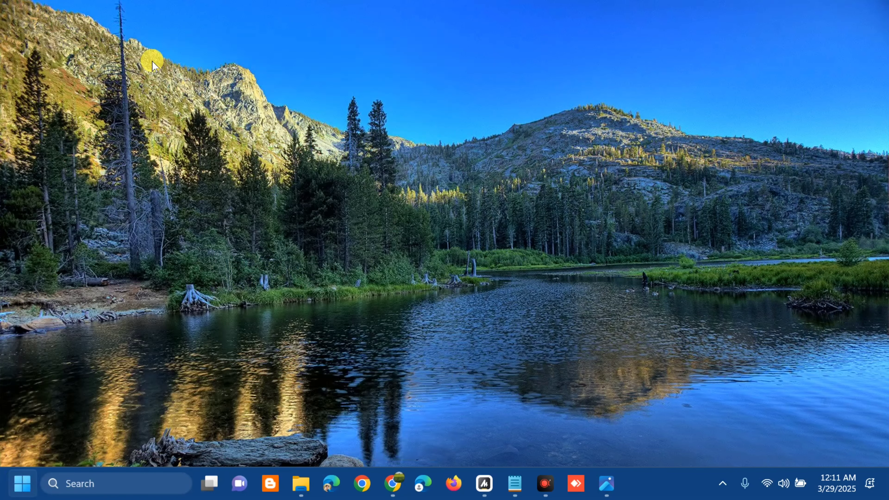
pyautogui.write('registry')
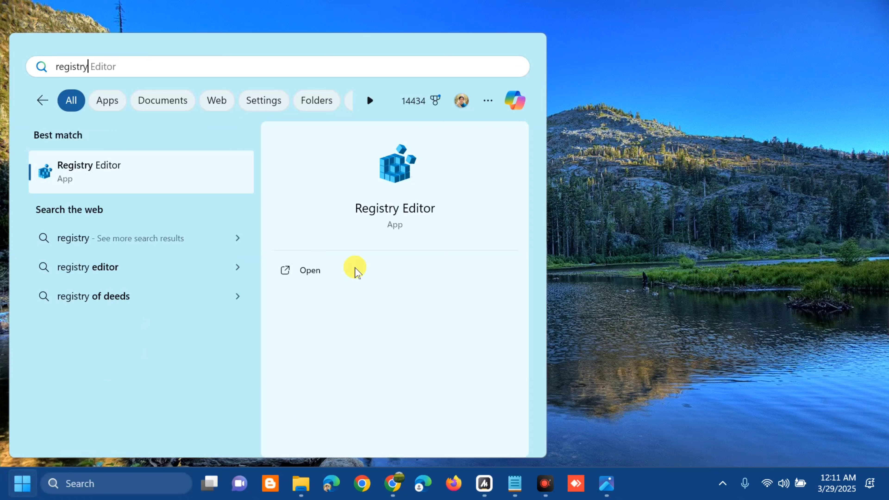
pyautogui.rightClick(171, 179)
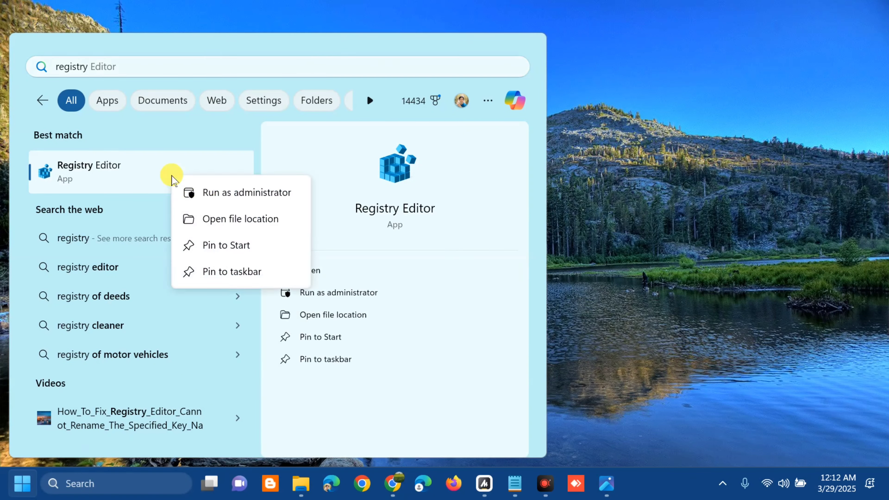
pyautogui.click(226, 194)
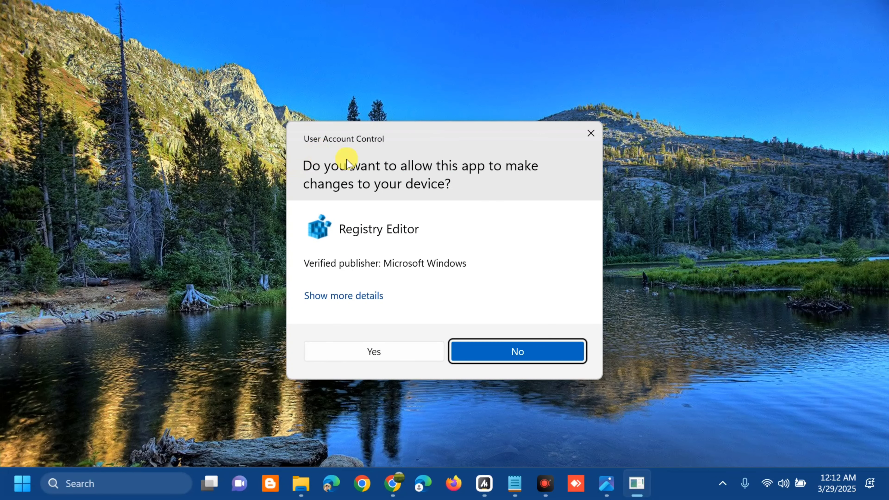
pyautogui.click(381, 351)
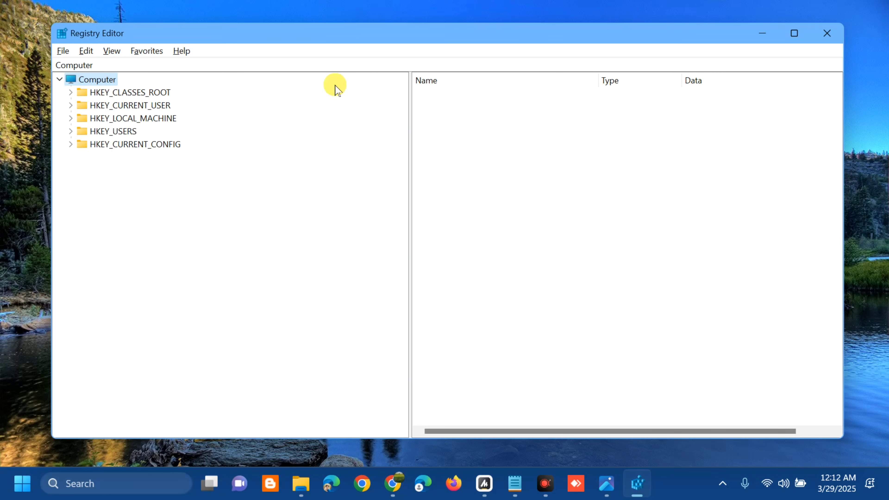
# - Open the registry key HKEY_LOCAL_MACHINE\SOFTWARE\Policies\Microsoft\Windows\CurrentVersion\Internet Settings
pyautogui.doubleClick(114, 118)
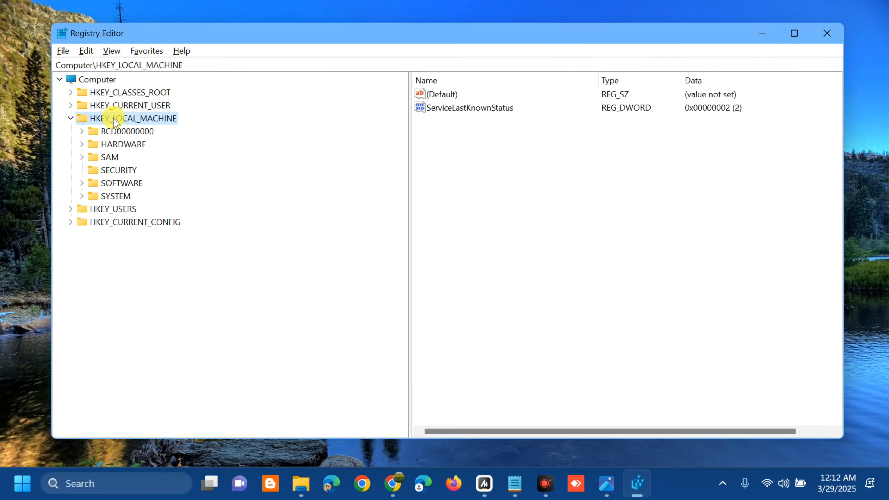
pyautogui.doubleClick(120, 184)
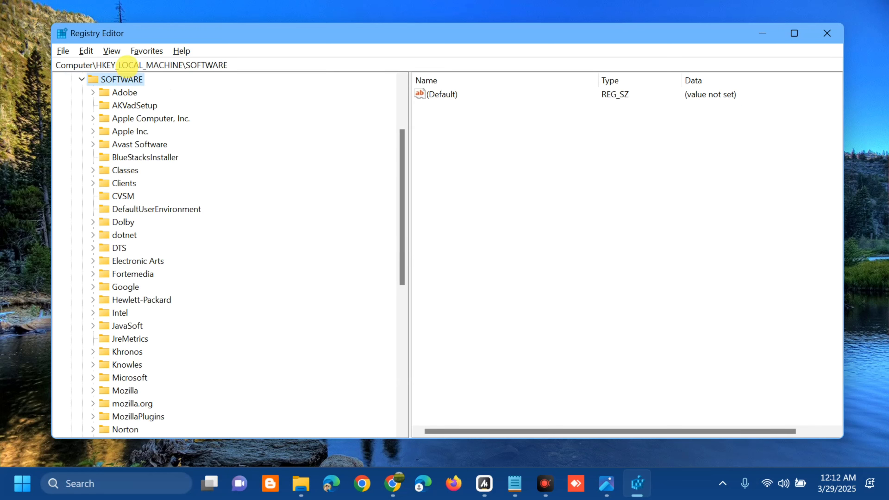
pyautogui.scroll(-8, 211, 241)
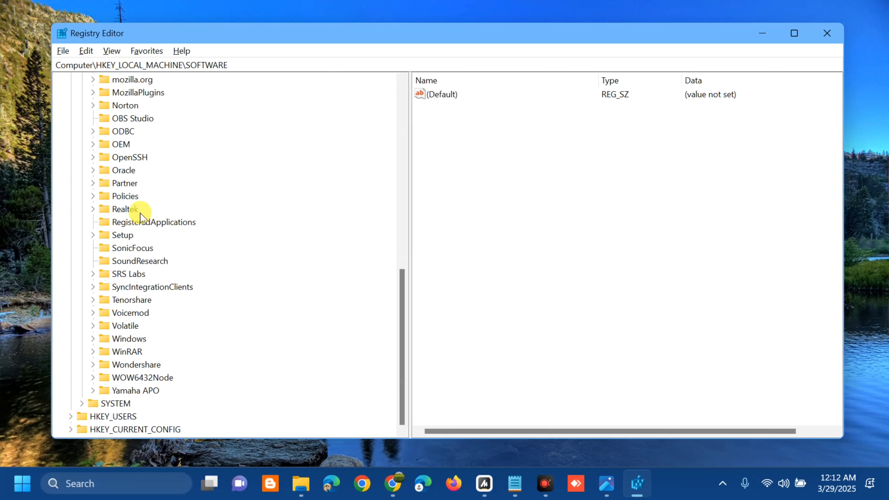
pyautogui.doubleClick(127, 198)
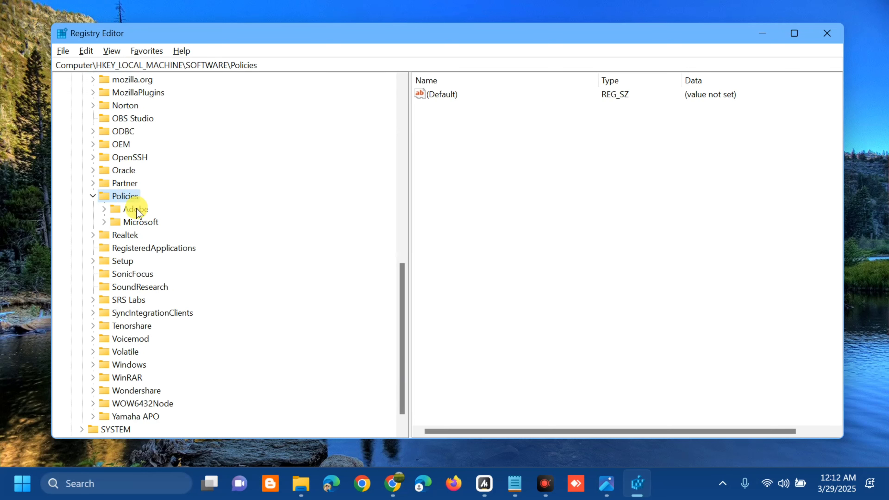
pyautogui.doubleClick(140, 223)
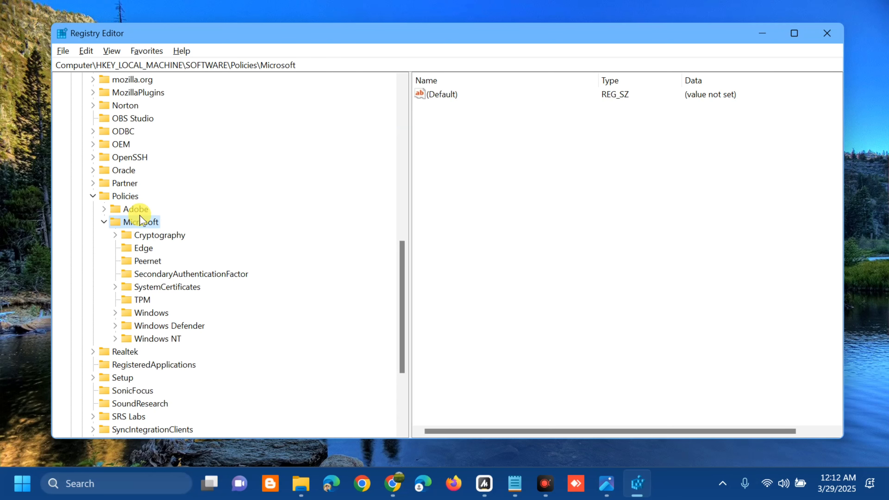
pyautogui.doubleClick(151, 313)
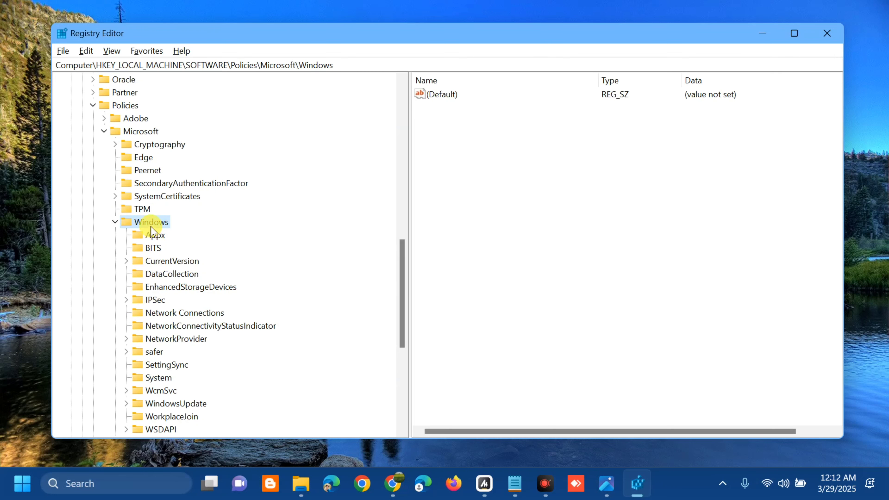
pyautogui.doubleClick(162, 261)
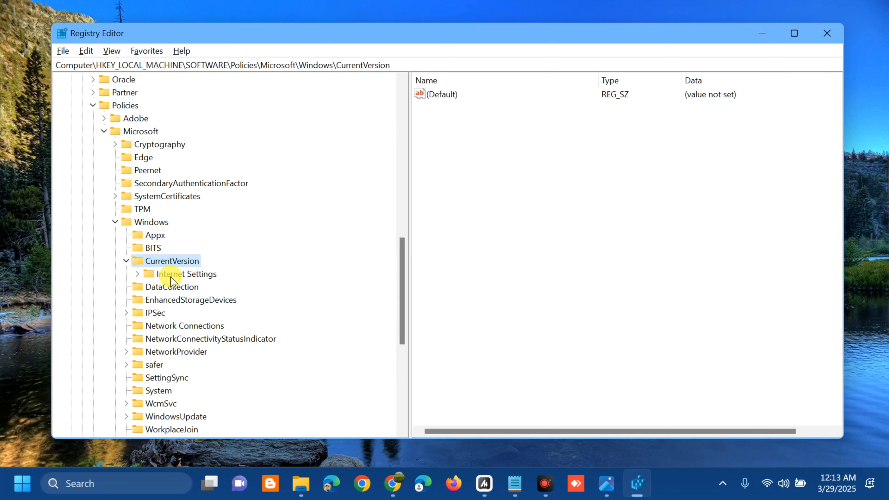
pyautogui.click(184, 274)
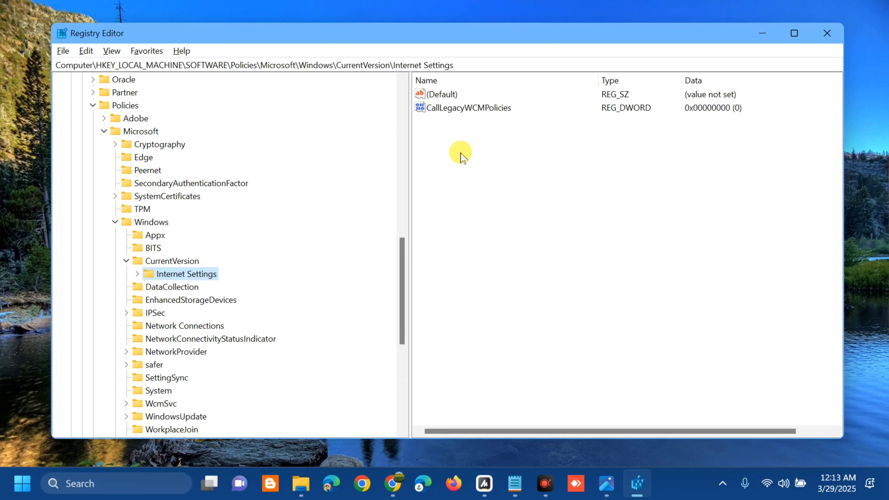
# - View the actions available for the CallLegacyWCMPolicies value, including Delete, and close the Registry Editor without applying any
pyautogui.click(510, 111)
pyautogui.rightClick(510, 111)
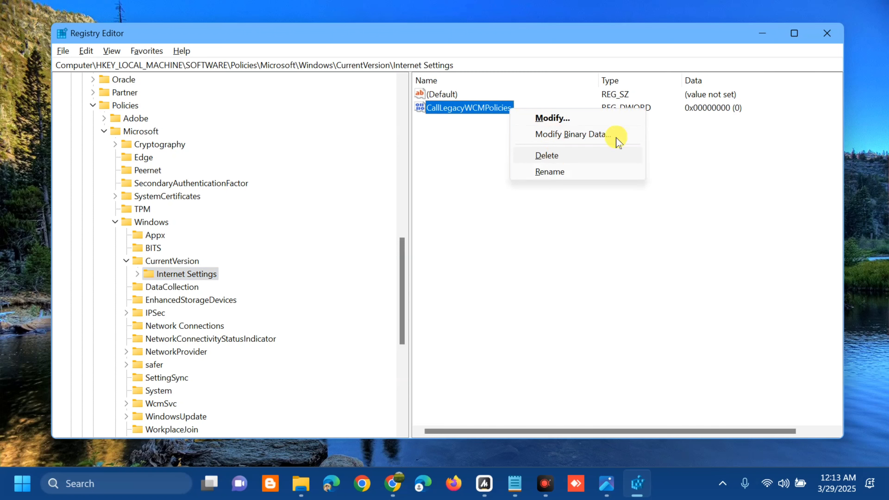
pyautogui.click(824, 35)
pyautogui.click(824, 36)
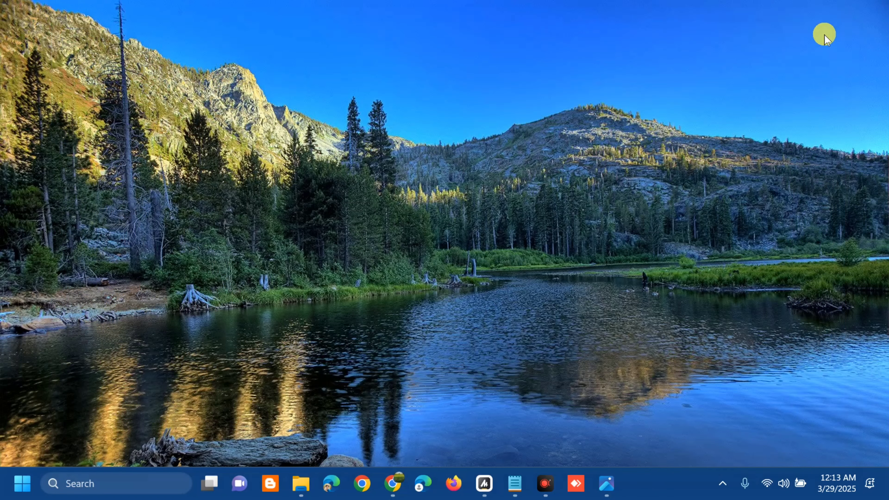
# - View the power options that include Restart and dismiss them without choosing one
pyautogui.click(17, 484)
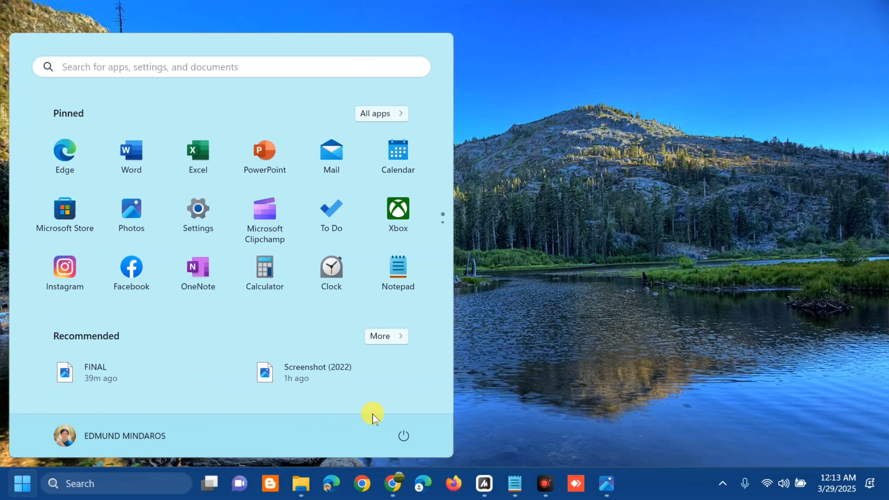
pyautogui.click(399, 434)
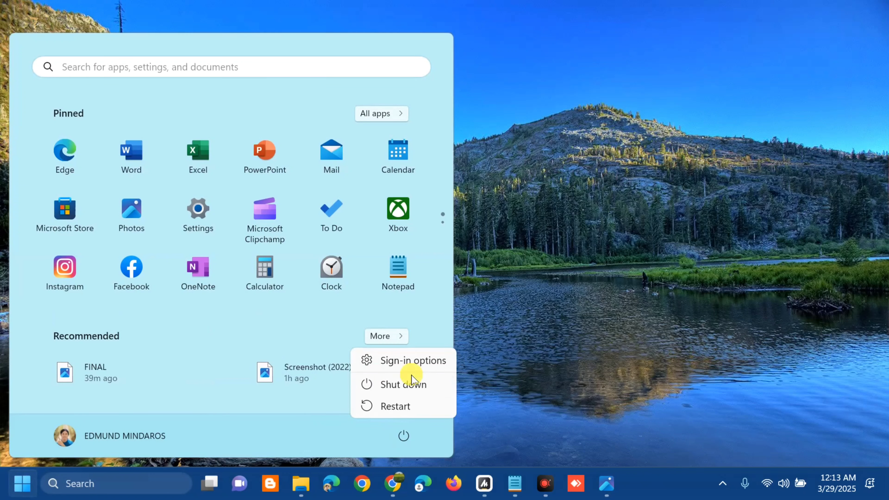
pyautogui.click(618, 259)
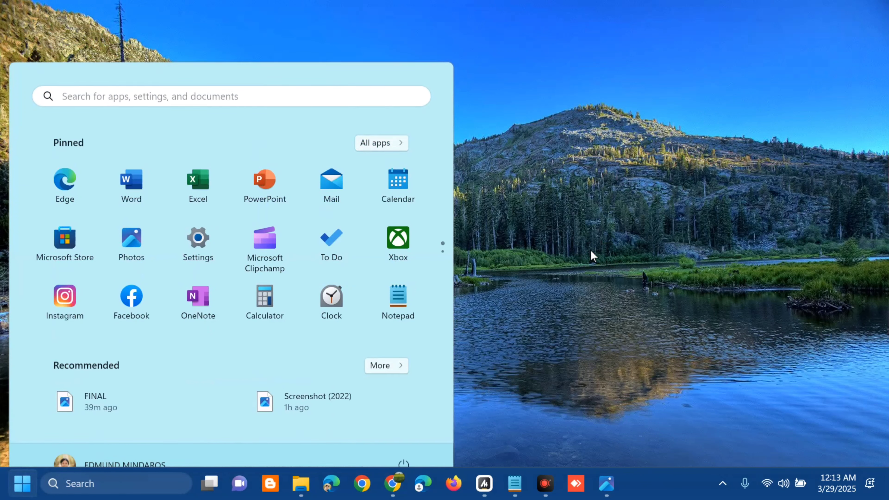
pyautogui.click(590, 250)
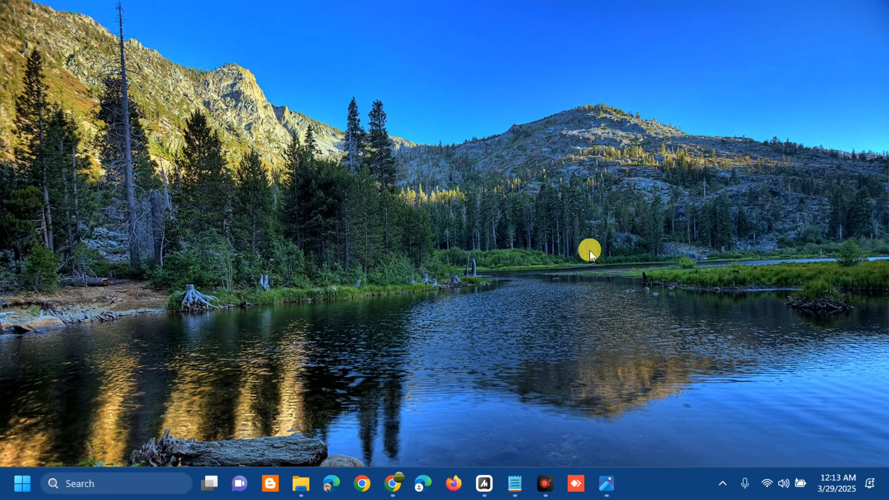